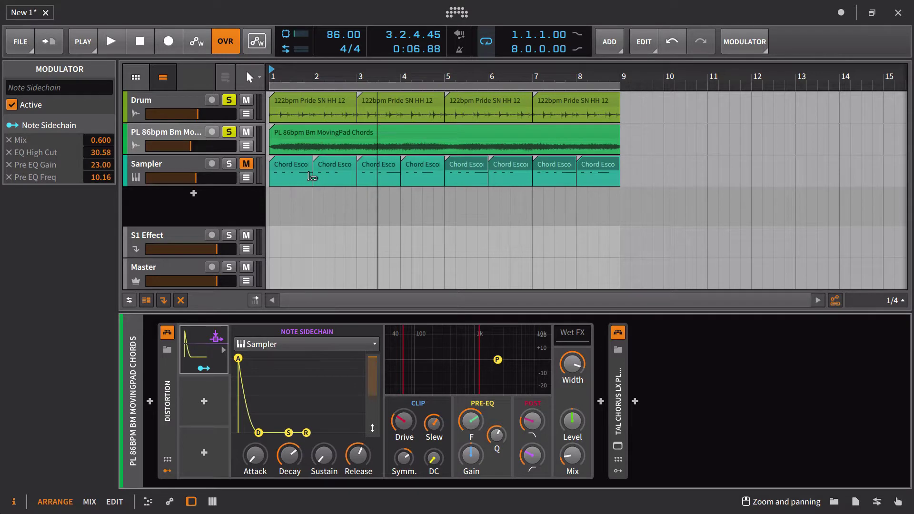
Delete the Sampler device from the Sampler instrument track, keeping its note clips.
left_click(259, 346)
left_click(260, 346)
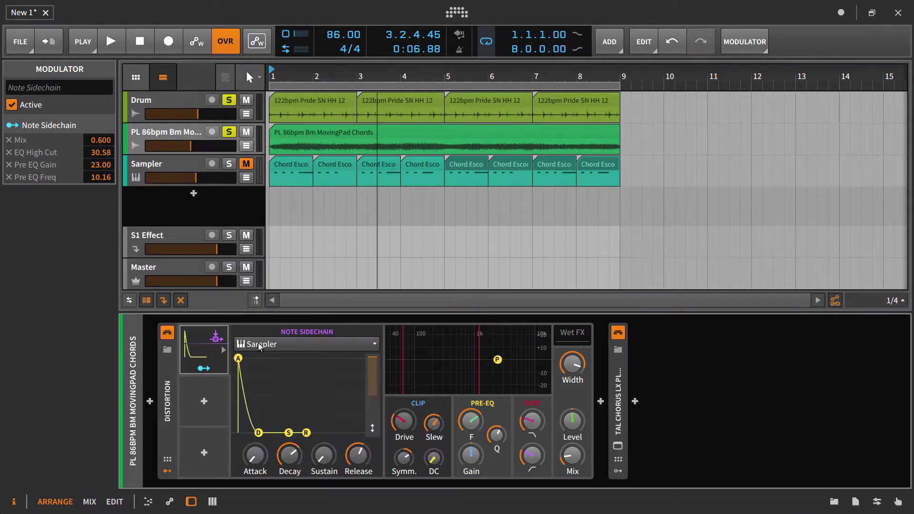
left_click(159, 164)
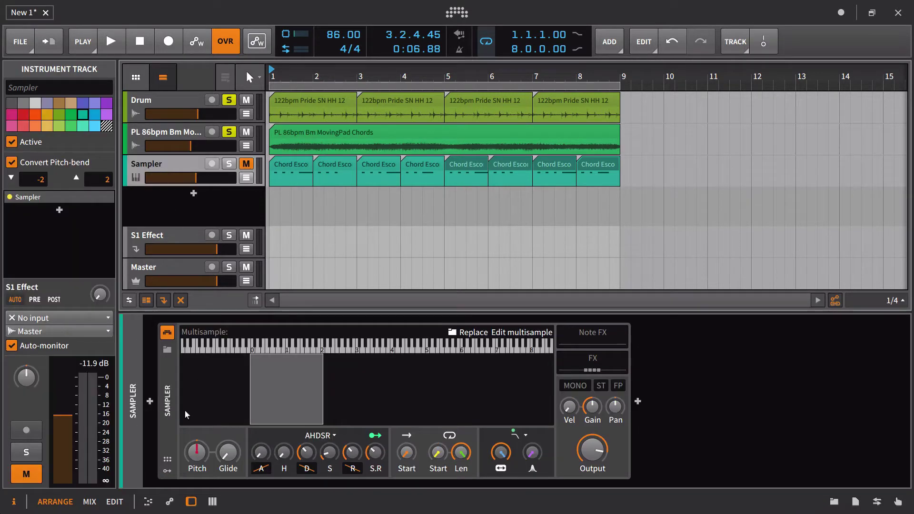
left_click(167, 393)
key("Delete")
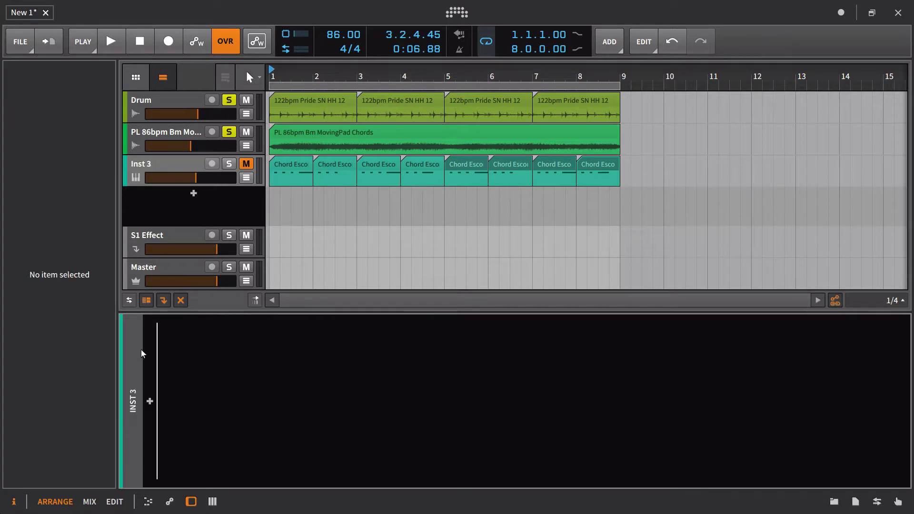
Select the Note Sidechain modulator of the Distortion on the MovingPad Chords track and start playback.
left_click(147, 137)
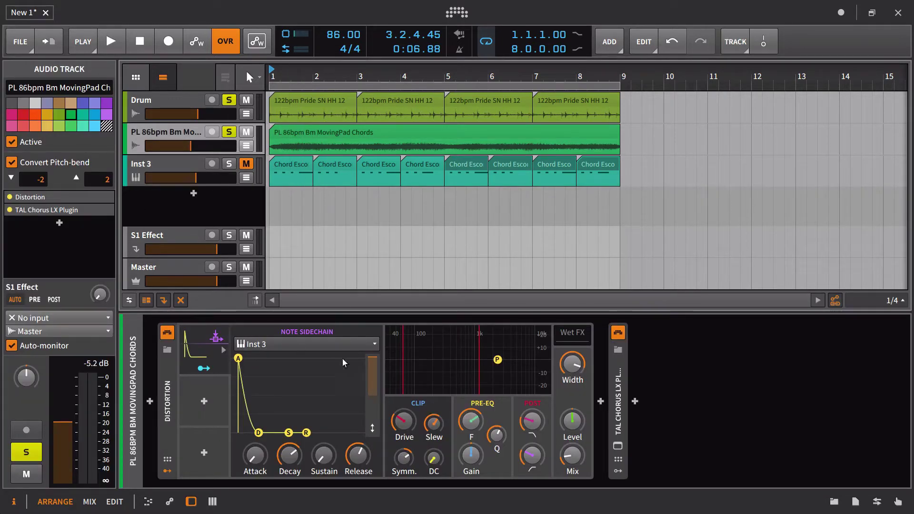
left_click(195, 368)
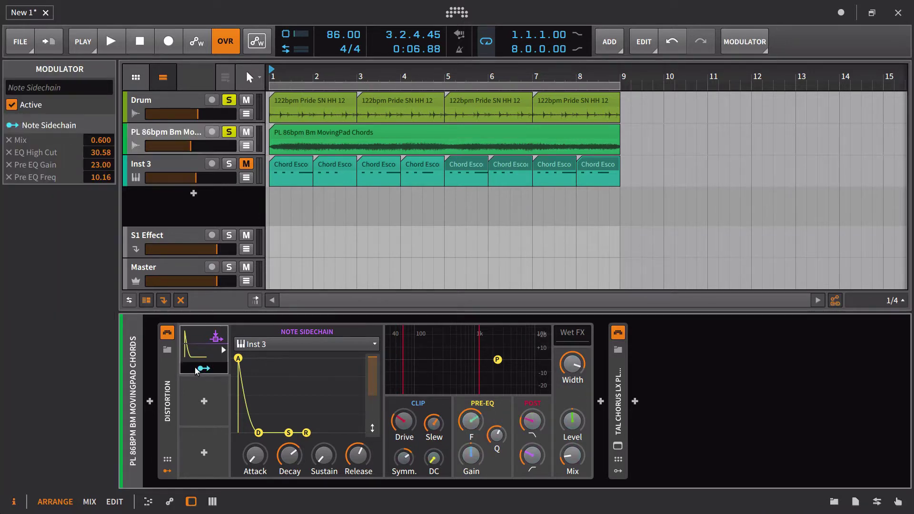
key("space")
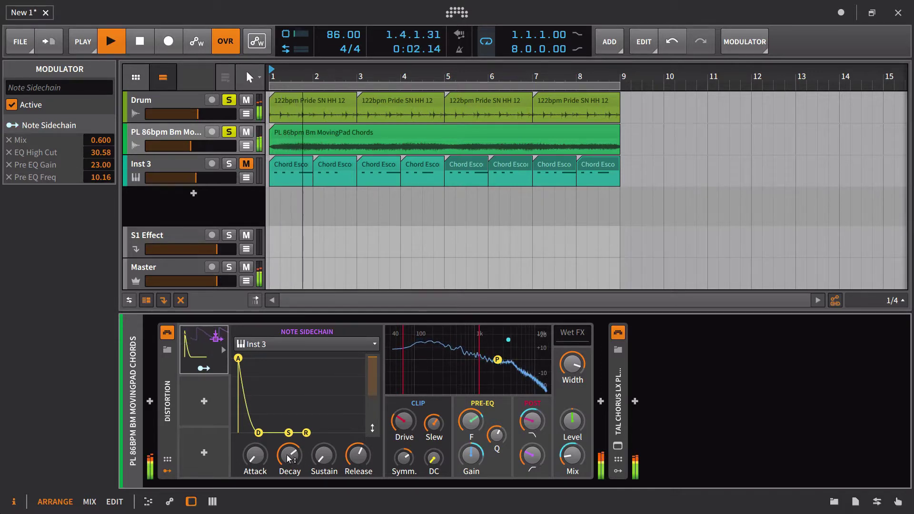
Try a shorter decay and a roughly half-level sustain on the Distortion's Note Sidechain envelope, and restart playback.
left_click_drag(294, 455, 293, 459)
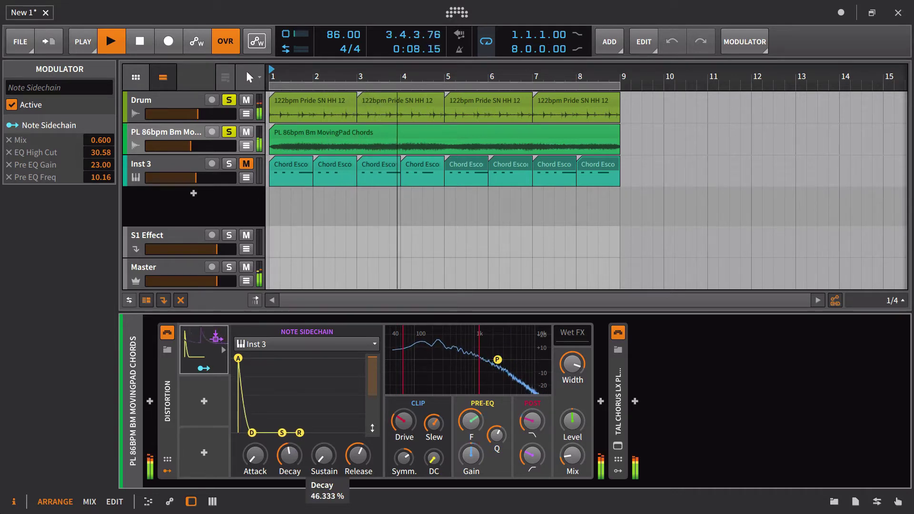
left_click_drag(294, 459, 317, 439)
key("space")
key("space")
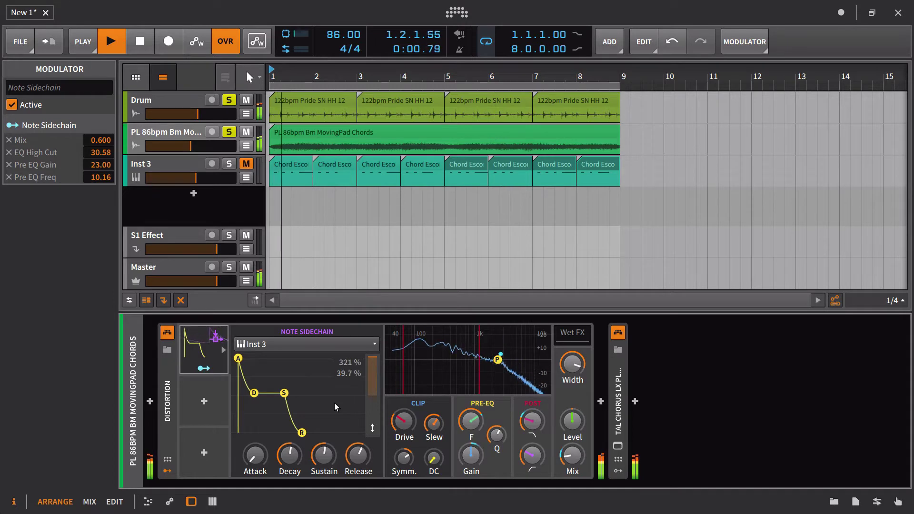
Unsolo the Drum track and try more sustain and a slower attack on the Distortion's Note Sidechain envelope.
left_click(234, 102)
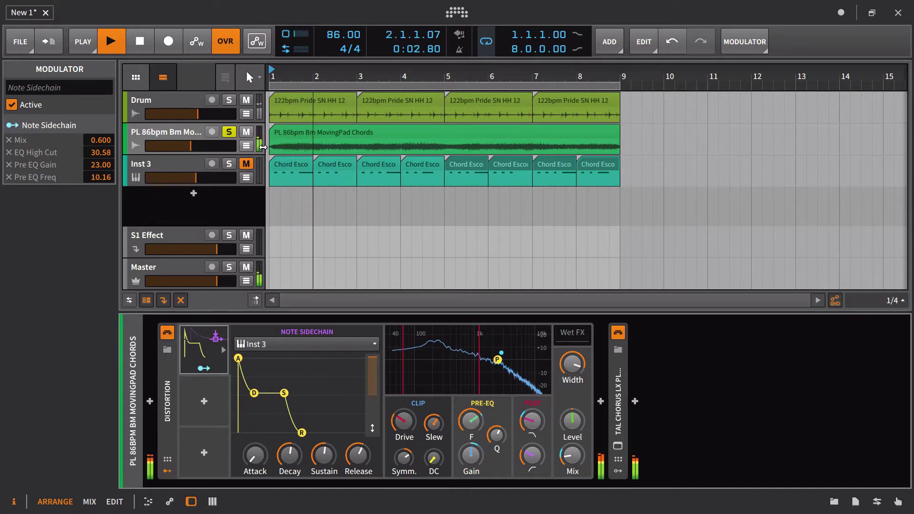
mouse_move(507, 354)
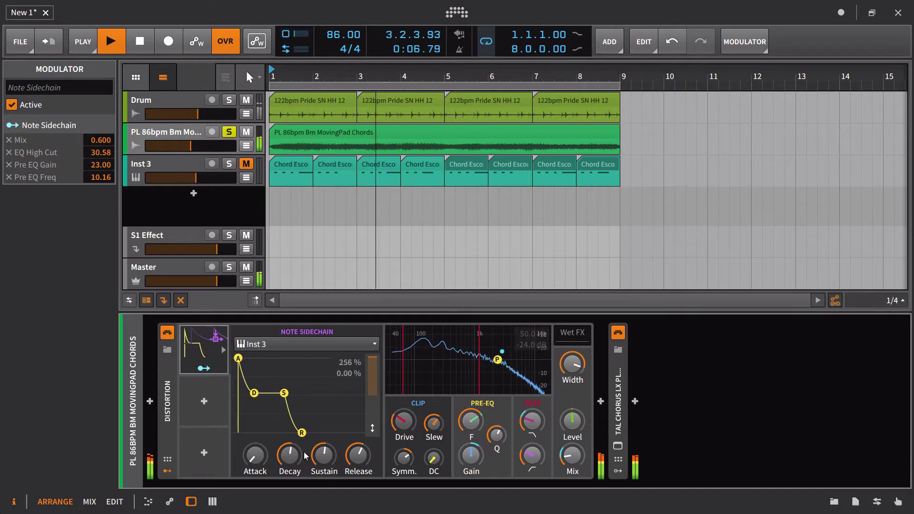
left_click_drag(324, 456, 327, 444)
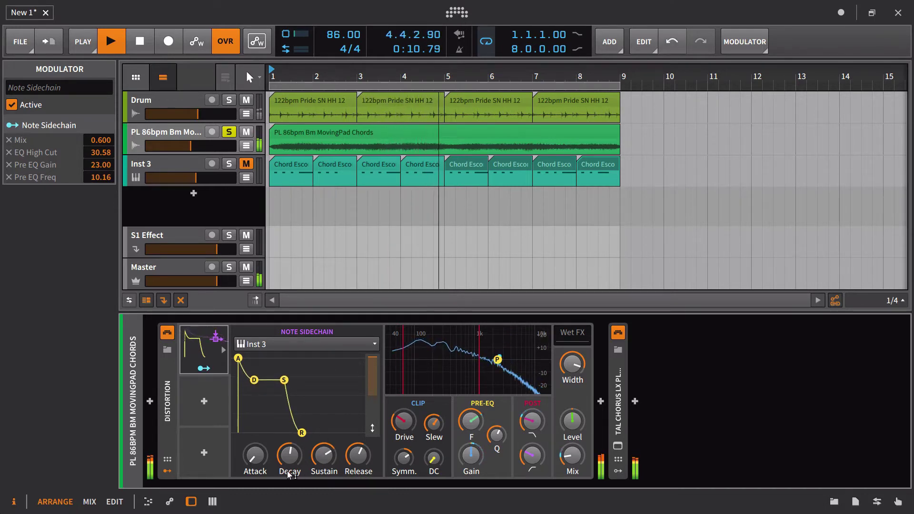
left_click_drag(255, 456, 255, 454)
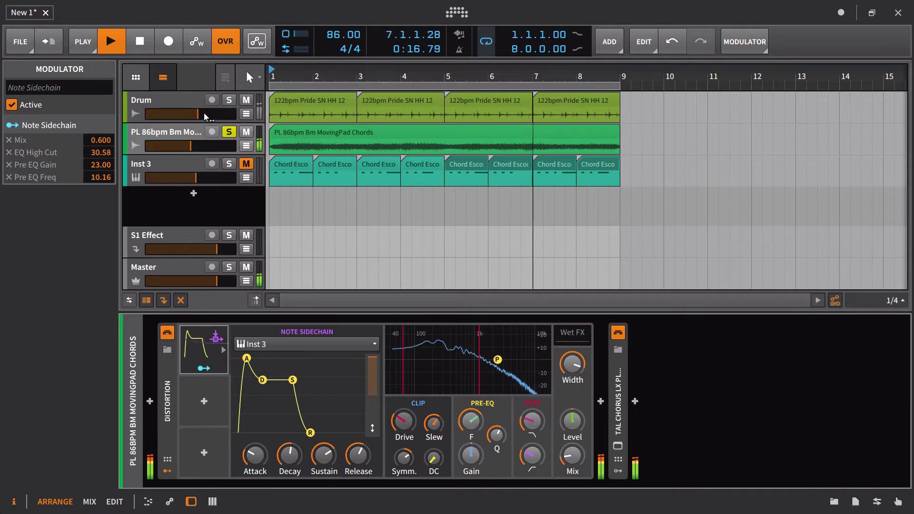
Raise the Drum track's volume to about -4.6 dB and solo the track again.
left_click_drag(204, 113, 210, 112)
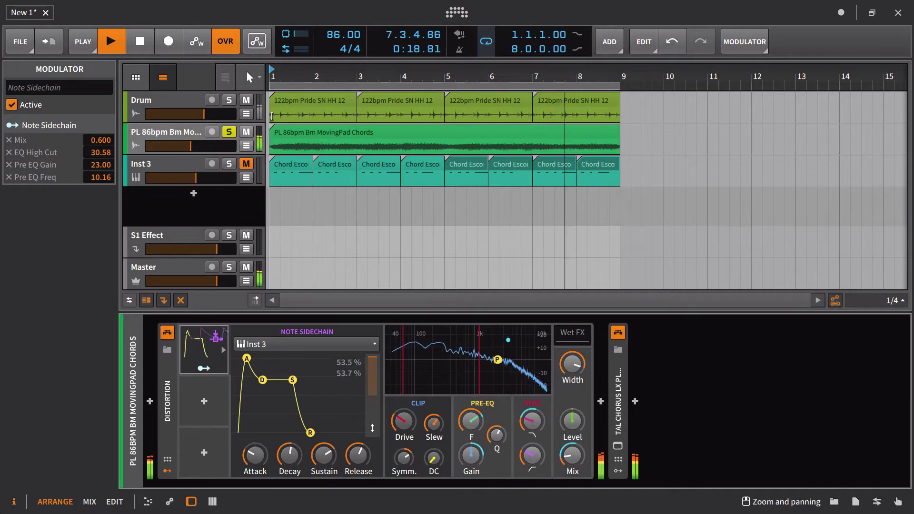
left_click(229, 100)
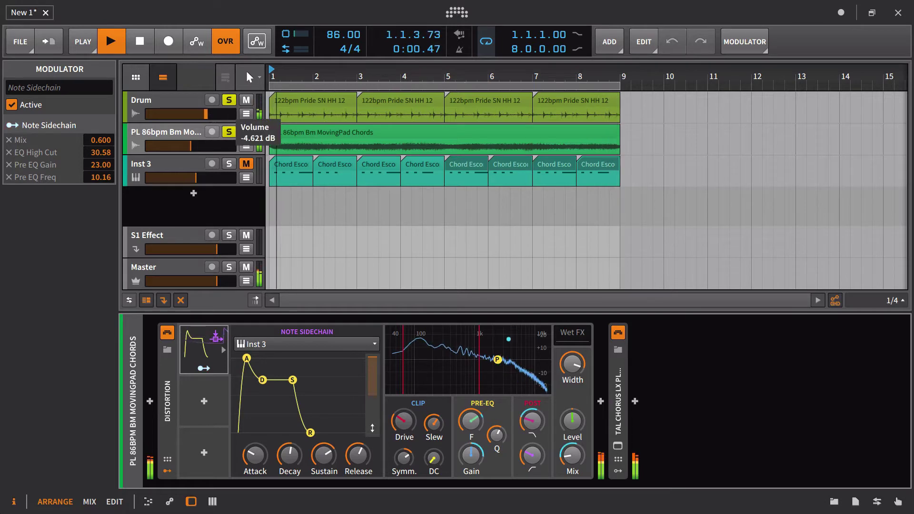
Set the Distortion envelope's attack and sustain to minimum, lengthen the decay, shorten the release, and collapse the Distortion device.
left_click_drag(255, 456, 286, 483)
left_click_drag(324, 456, 324, 513)
mouse_move(290, 457)
left_mouse_down()
mouse_move(289, 442)
mouse_move(292, 456)
left_mouse_up()
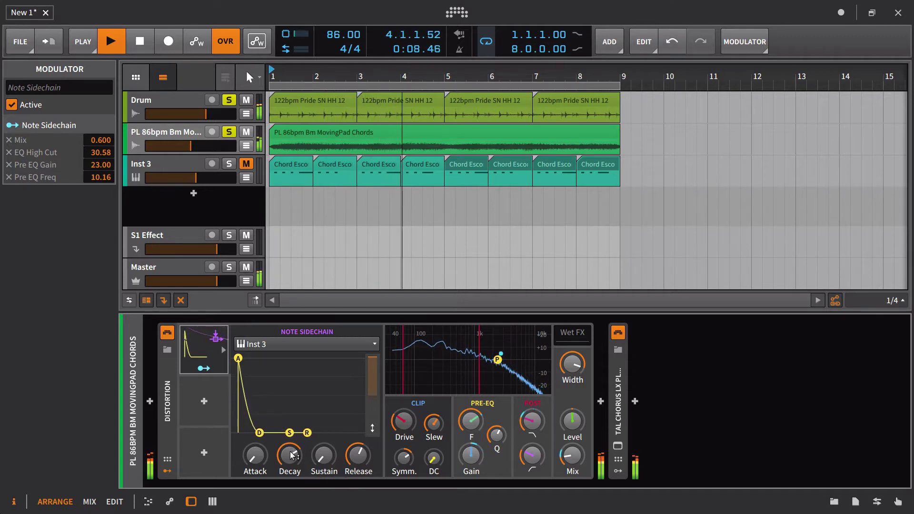
left_click_drag(370, 456, 370, 462)
double_click(167, 400)
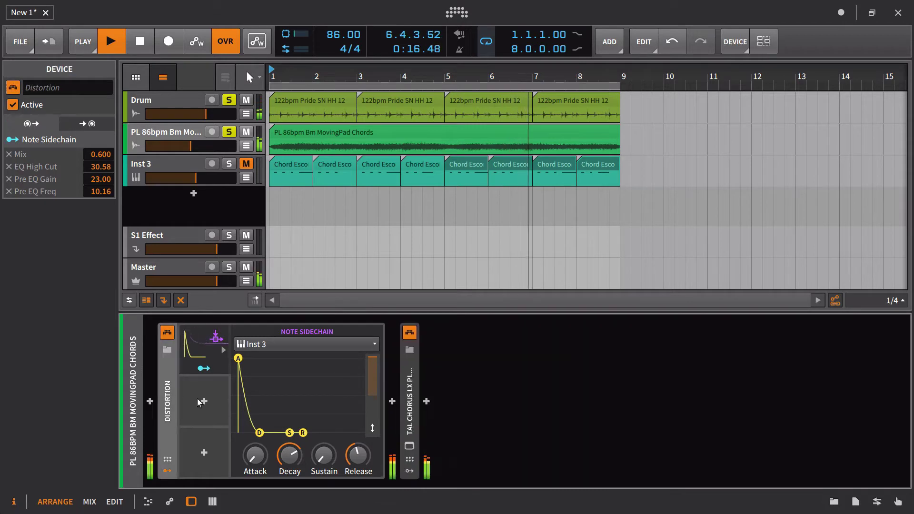
Add a Comb device after the TAL Chorus LX plugin on the MovingPad Chords track.
left_click(426, 401)
type("c")
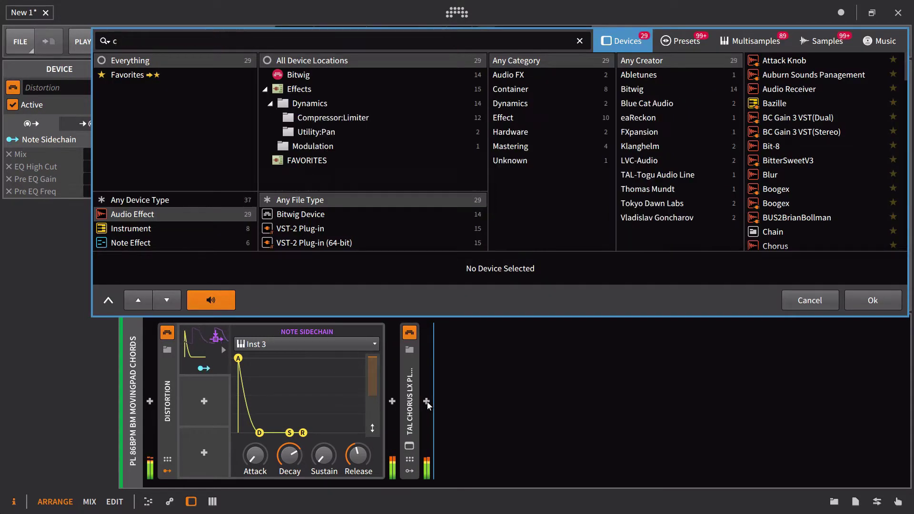
type("ommn")
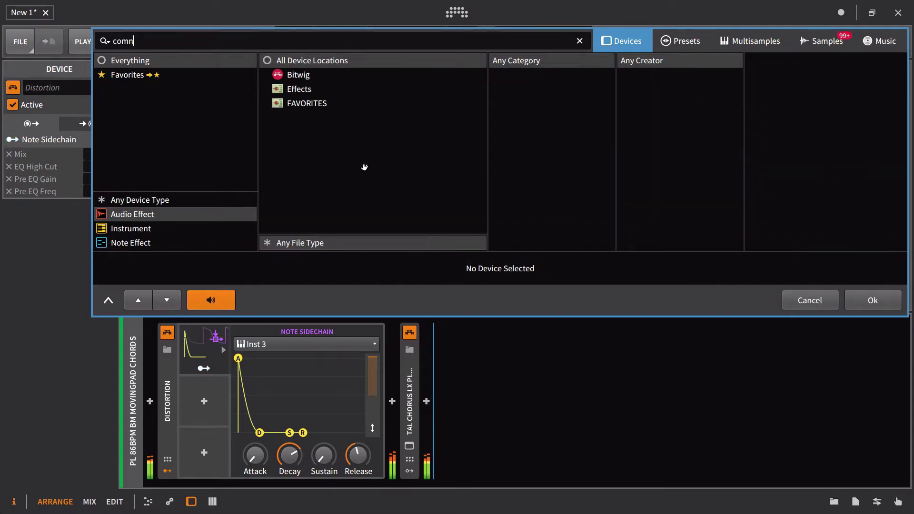
key("BackSpace")
type("b")
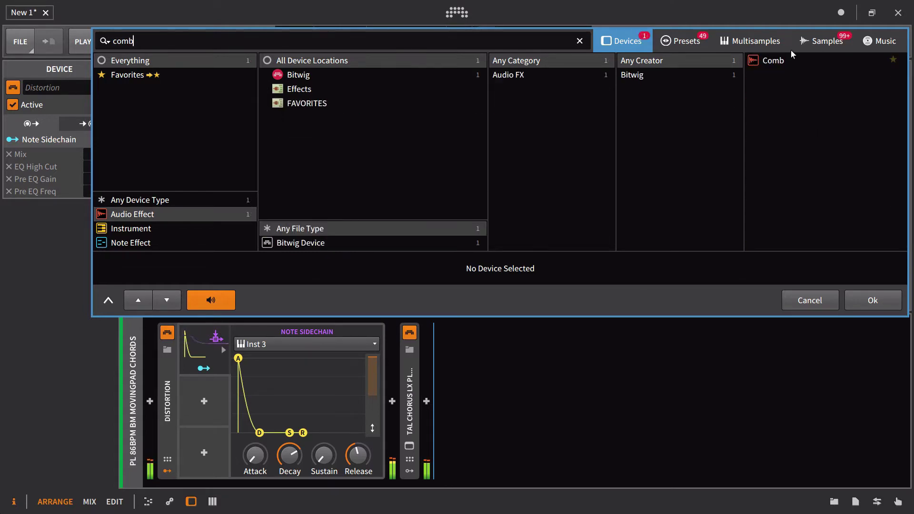
left_click(790, 60)
left_click(873, 301)
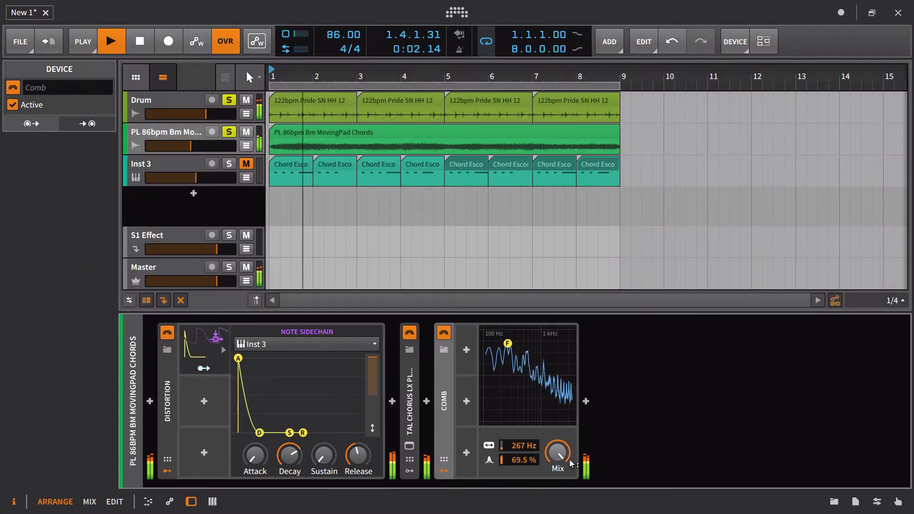
Set the Comb's Mix to about 43.7% and its Frequency to about 582 Hz.
mouse_move(572, 463)
left_mouse_down()
mouse_move(572, 476)
mouse_move(555, 460)
left_mouse_up()
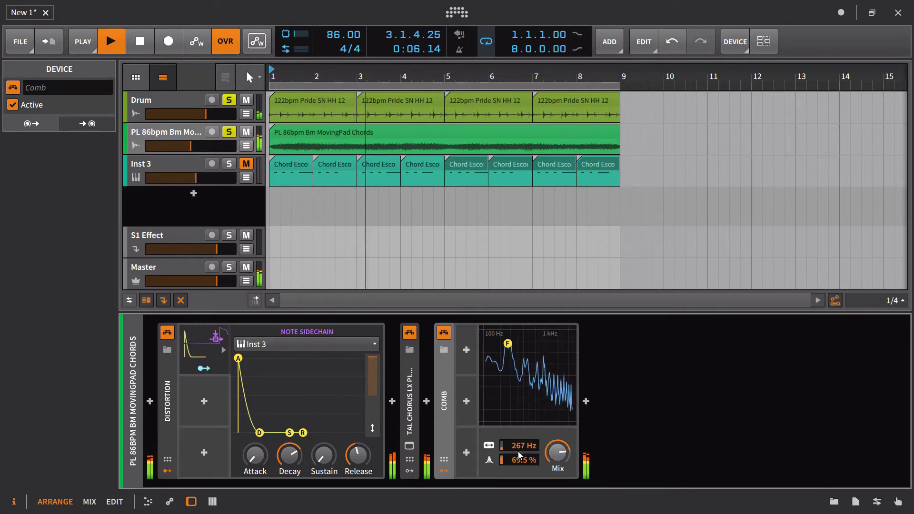
left_click_drag(518, 452, 518, 428)
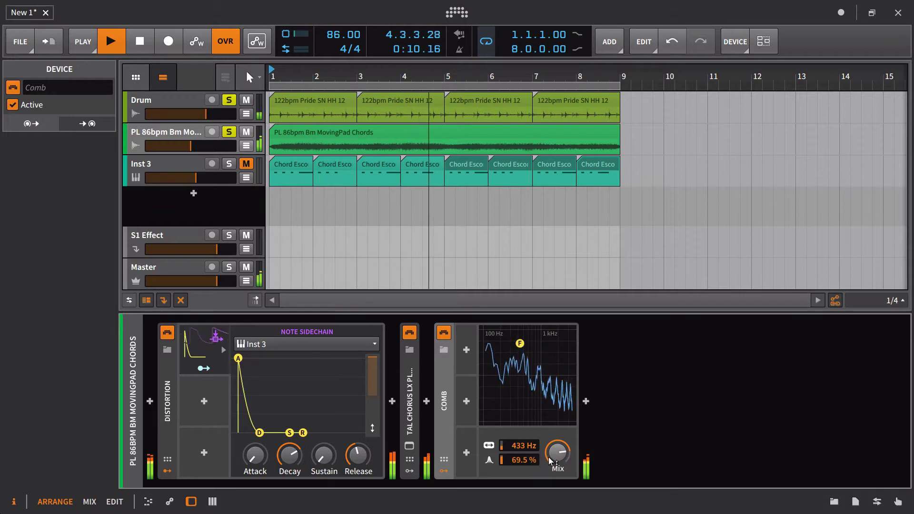
left_click_drag(550, 460, 550, 482)
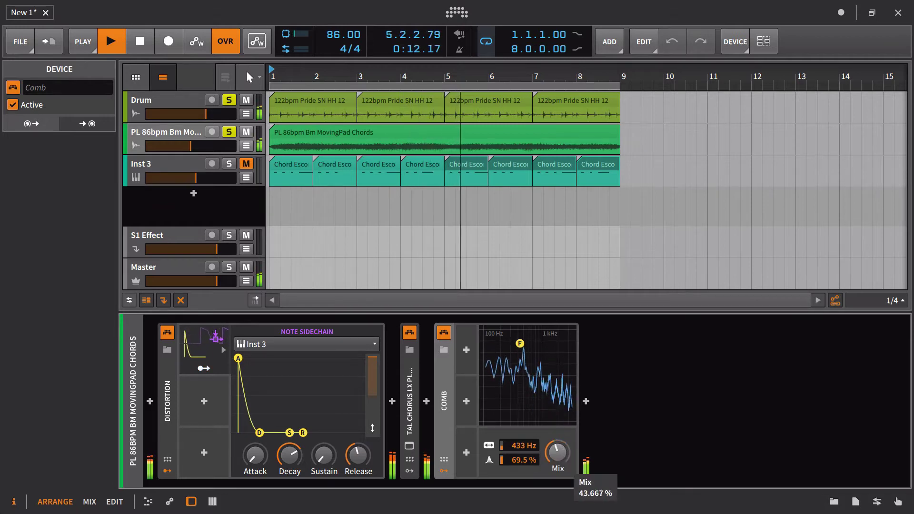
left_click_drag(520, 445, 519, 429)
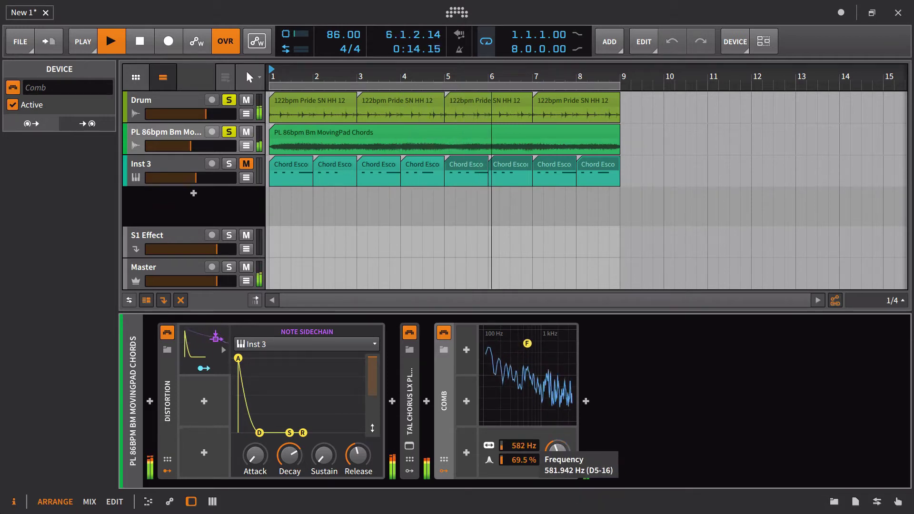
Add a Note Sidechain modulator to the Comb device.
left_click(466, 350)
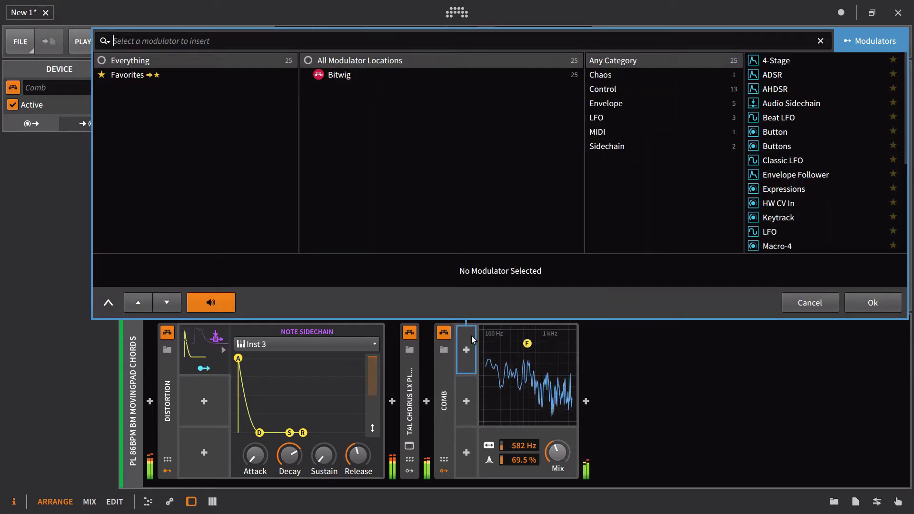
type("note")
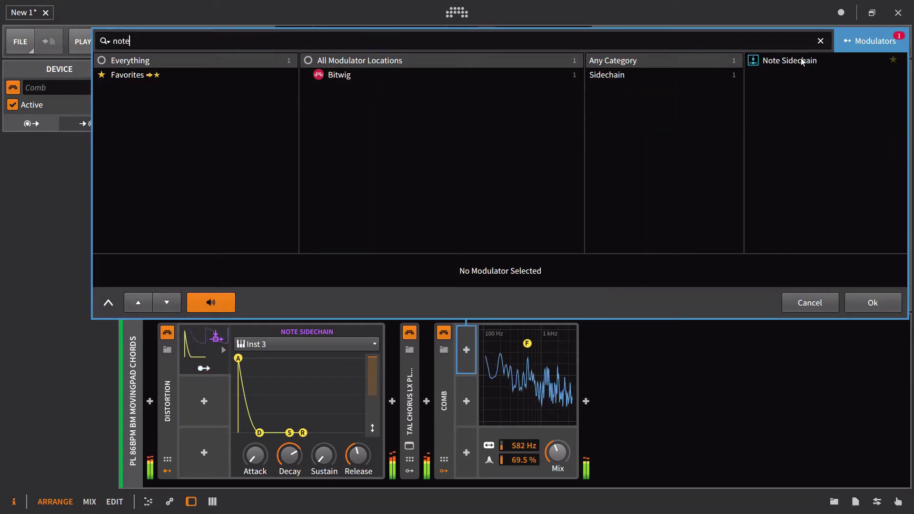
left_click(803, 61)
left_click(871, 302)
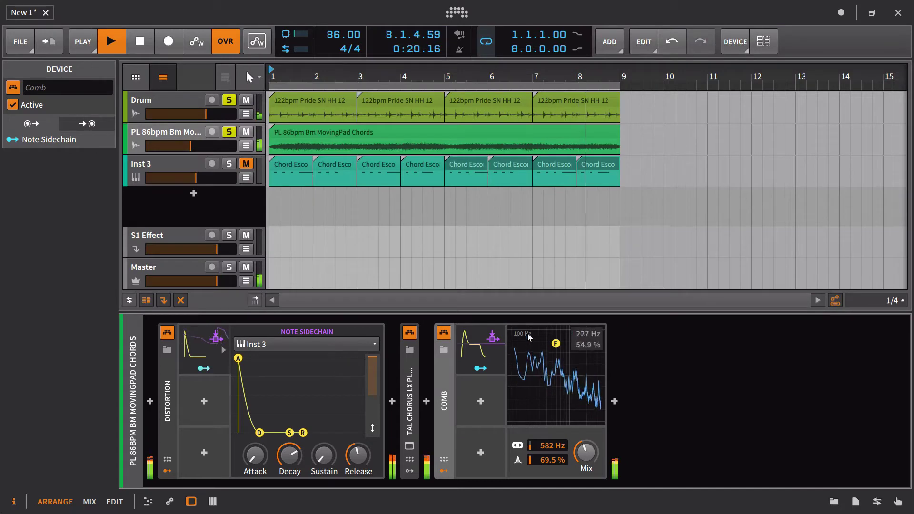
Expand the Comb's Note Sidechain modulator and set its note source to the Inst 3 track.
double_click(476, 347)
left_click(528, 346)
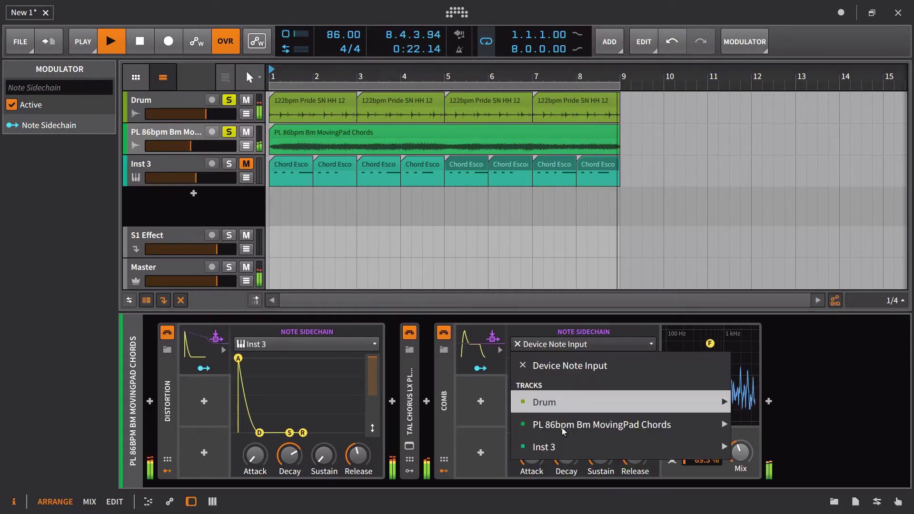
mouse_move(576, 443)
left_click(760, 444)
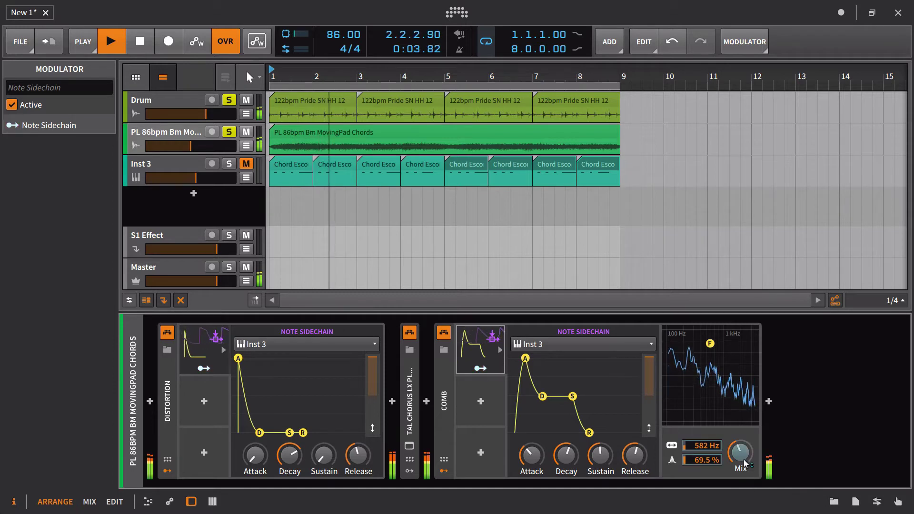
Modulate the Comb's Mix by 0.527 and Frequency by 0.364, with the base Mix near zero and the base Frequency at 465 Hz.
left_click_drag(745, 465, 702, 432)
left_click(480, 368)
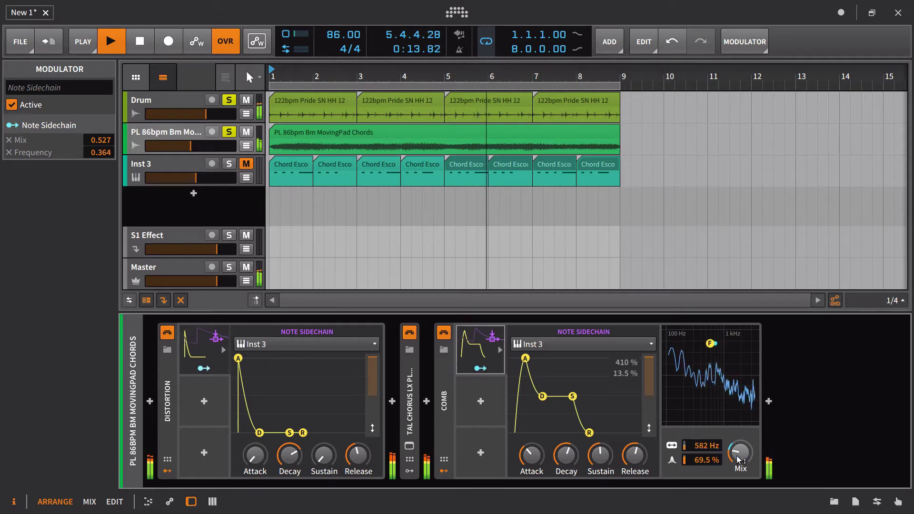
left_click_drag(739, 460, 739, 481)
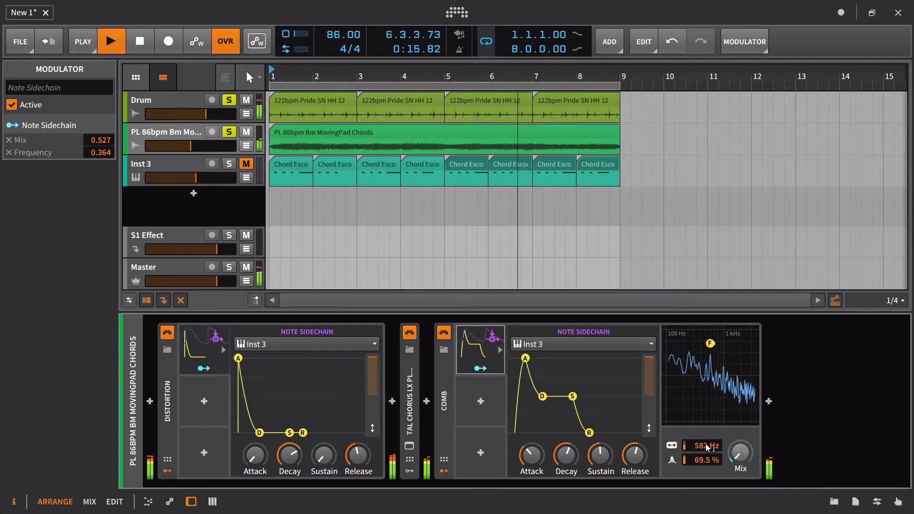
left_click_drag(702, 445, 703, 455)
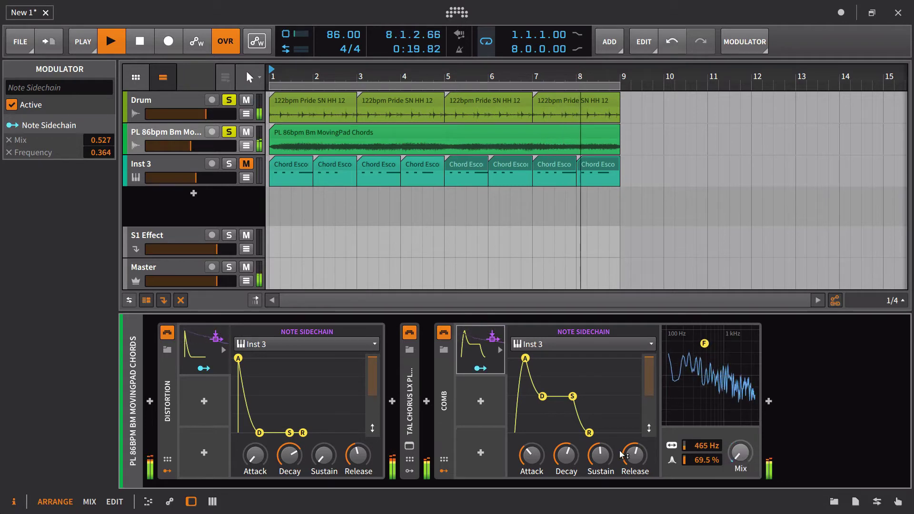
Shape the Comb's Note Sidechain envelope with minimum attack, a medium sustain and a release of about 39.7%.
mouse_move(635, 456)
left_mouse_down()
mouse_move(646, 464)
mouse_move(622, 462)
left_mouse_up()
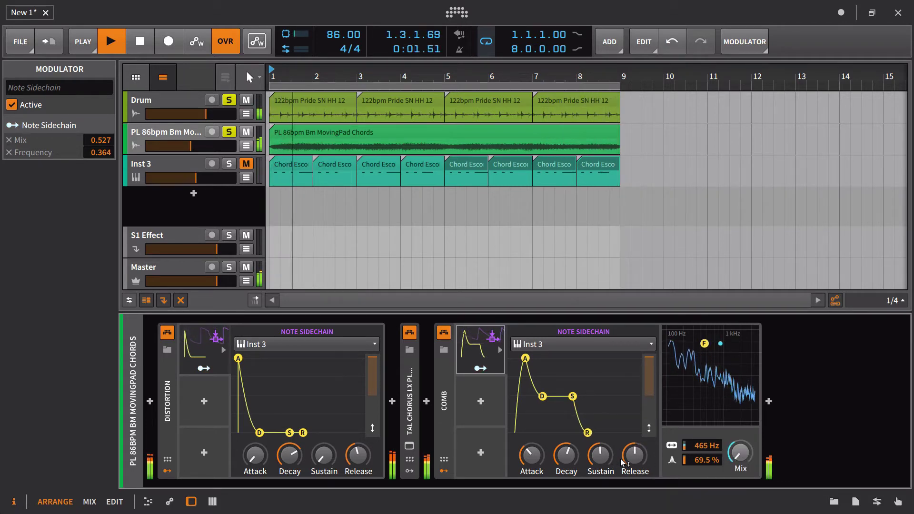
left_click_drag(541, 456, 600, 448)
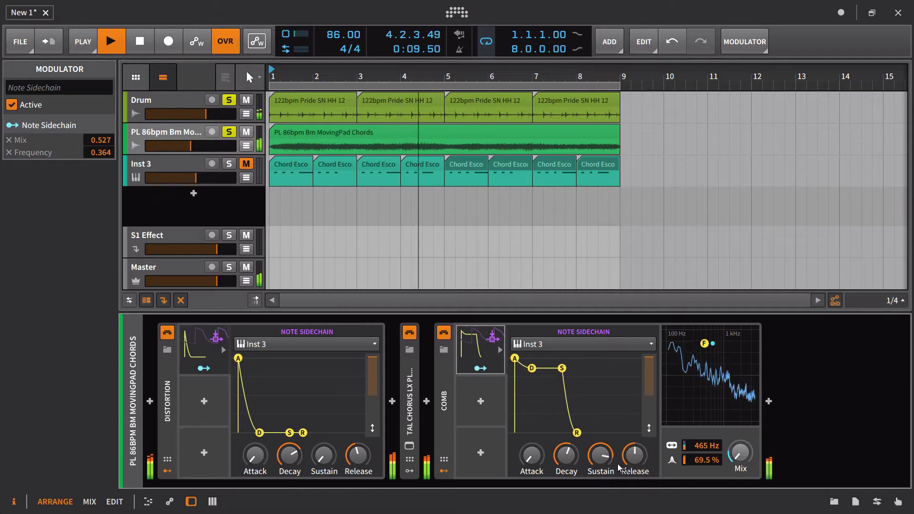
mouse_move(632, 465)
left_mouse_down()
mouse_move(600, 448)
mouse_move(599, 458)
mouse_move(649, 477)
mouse_move(650, 468)
left_mouse_up()
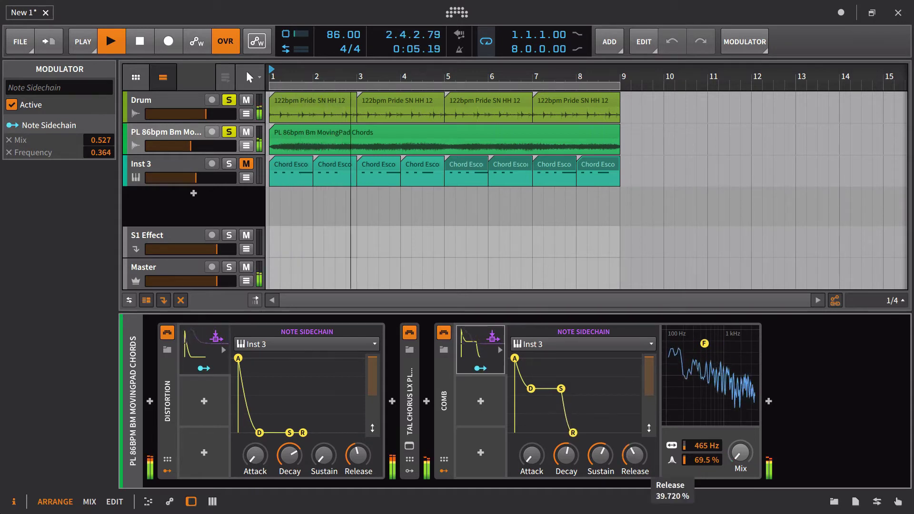
Lower the sustain and lengthen the release slightly in the Comb's Note Sidechain envelope, and raise the base Frequency to 695 Hz.
left_click(614, 469)
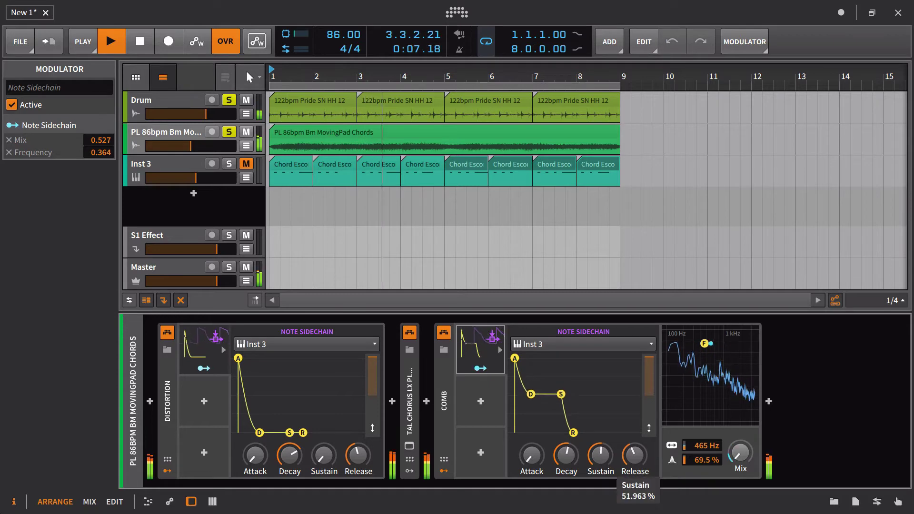
left_click_drag(635, 457, 635, 454)
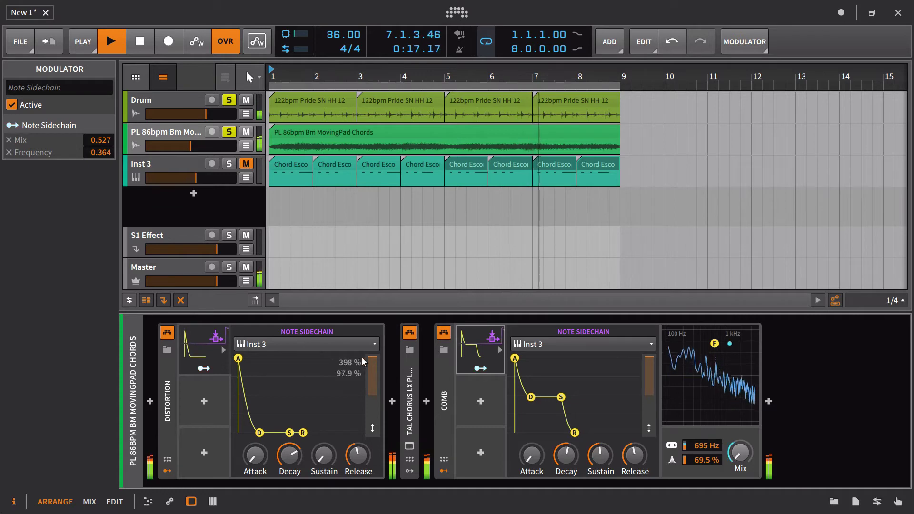
Try a lower Depth on the Distortion's Note Sidechain, return it to full and stop playback.
left_click_drag(372, 362, 372, 363)
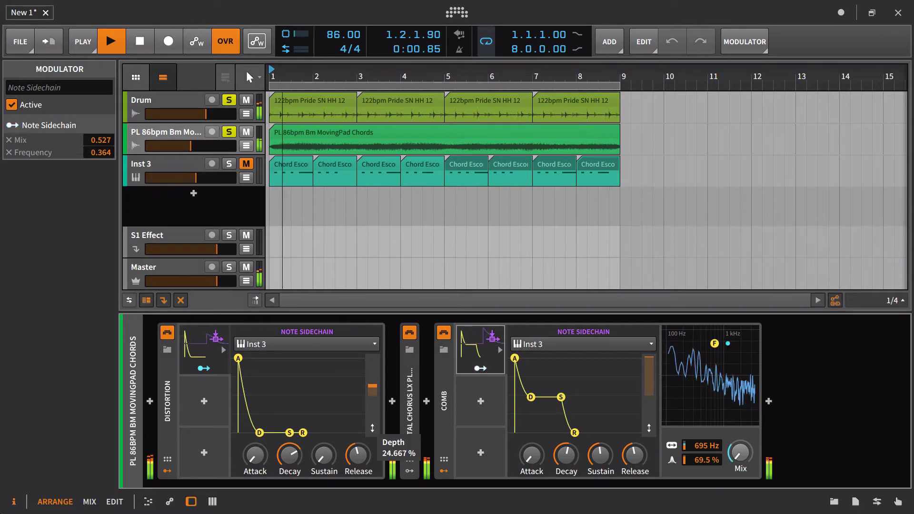
left_click_drag(372, 387, 373, 358)
key("space")
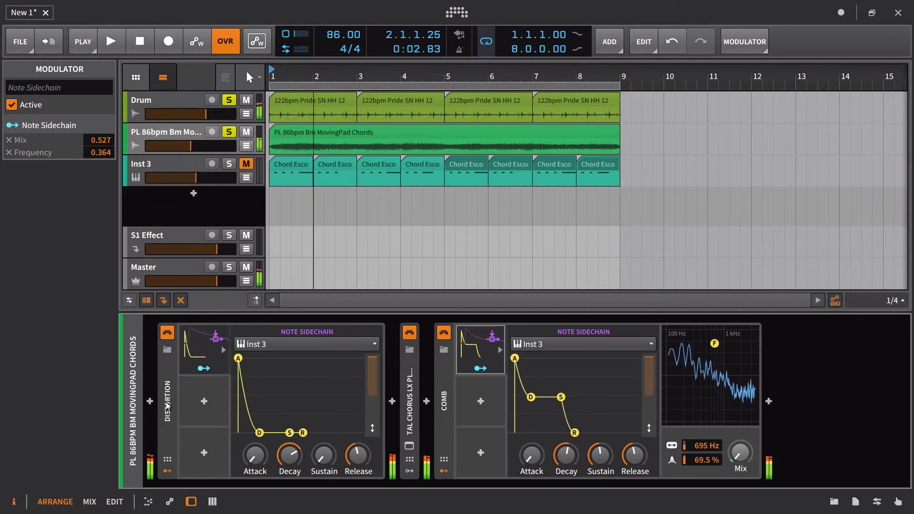
left_click(150, 402)
type("chain")
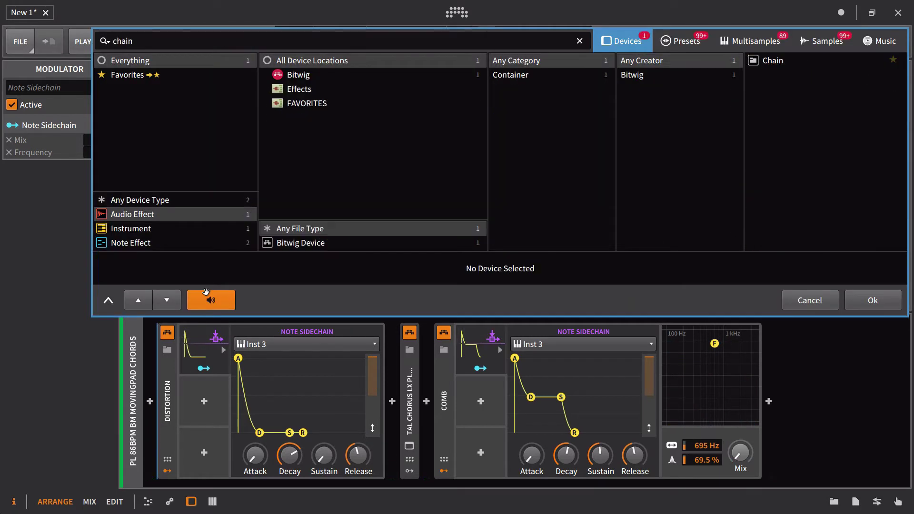
left_click(768, 61)
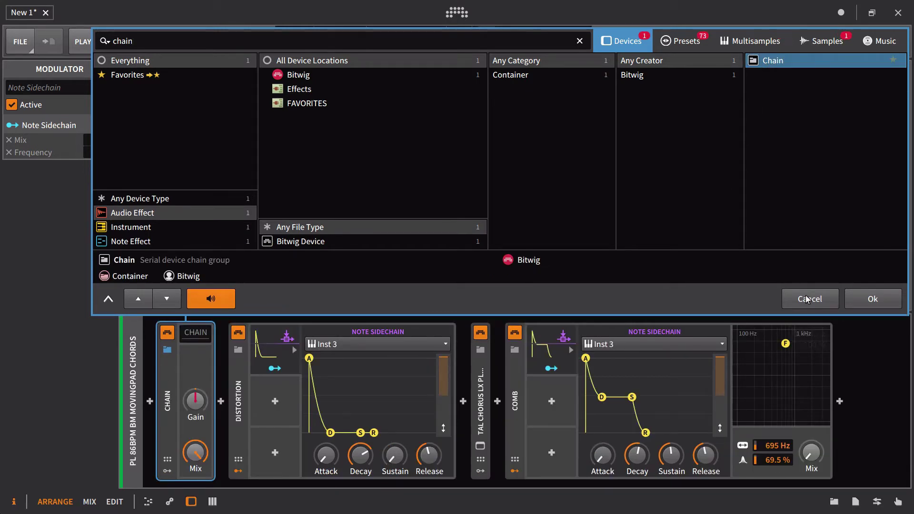
left_click(808, 299)
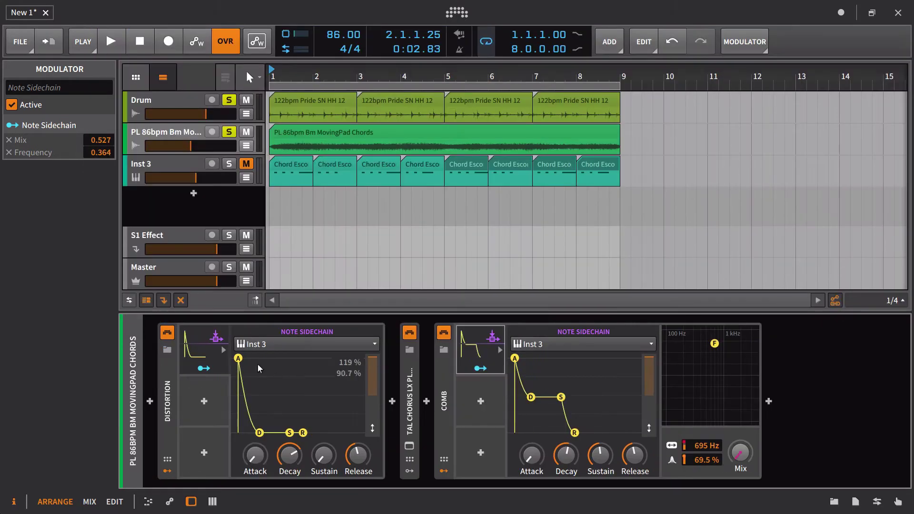
Insert a Chain device ahead of the Distortion on the MovingPad Chords track.
left_click(151, 402)
type("chain")
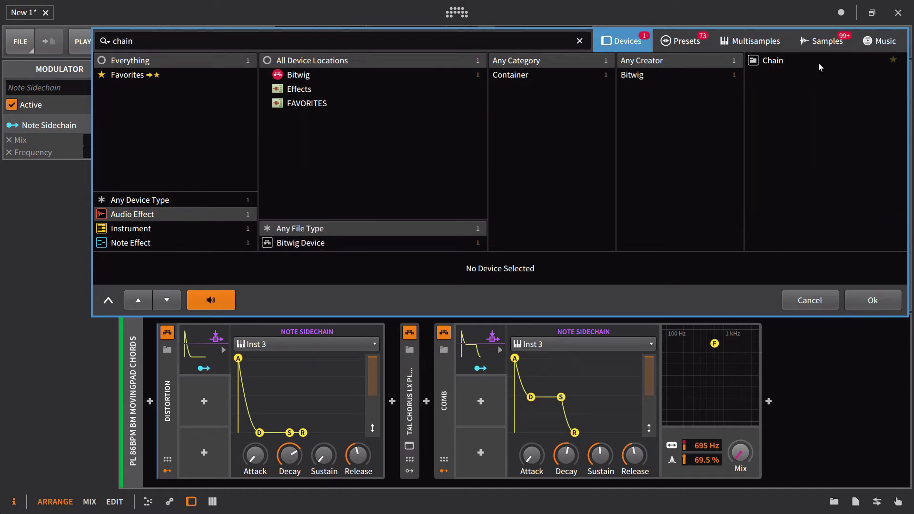
left_click(820, 65)
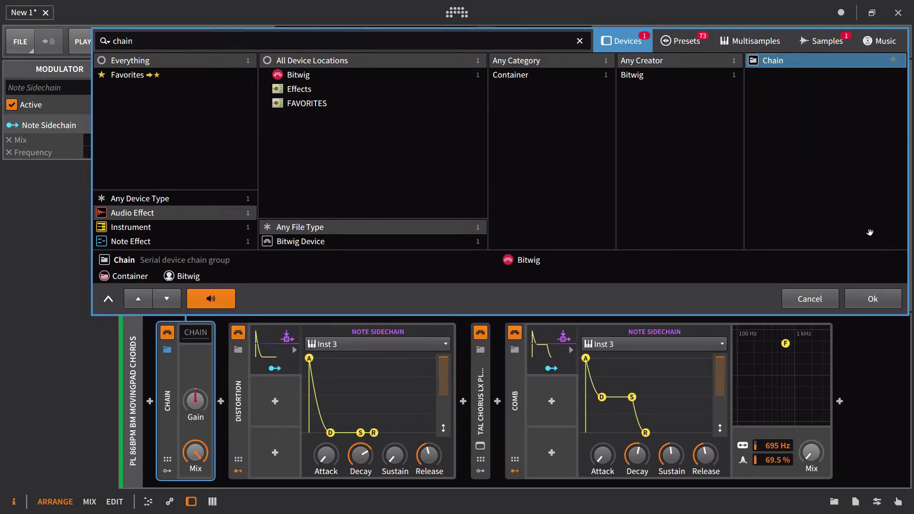
left_click(866, 303)
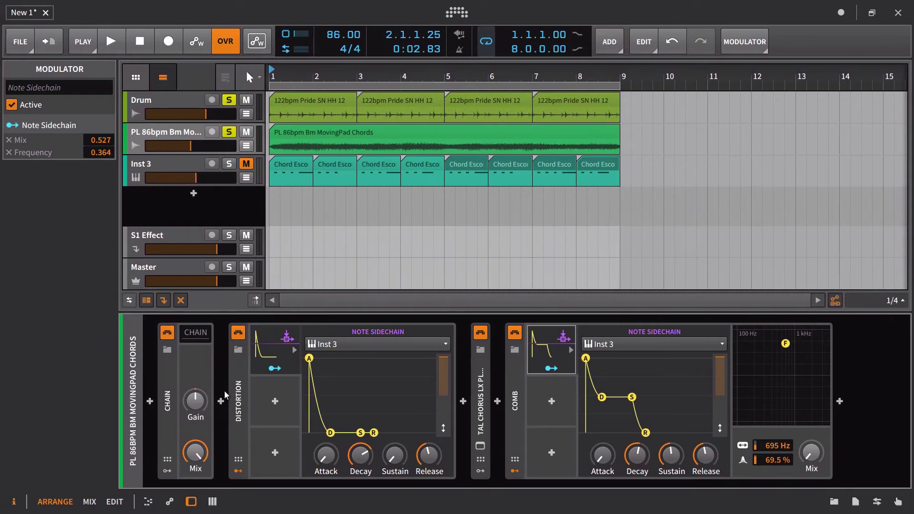
Move the Distortion, TAL Chorus and Comb devices together into the Chain device.
left_click(244, 383)
left_click(514, 374, "shift")
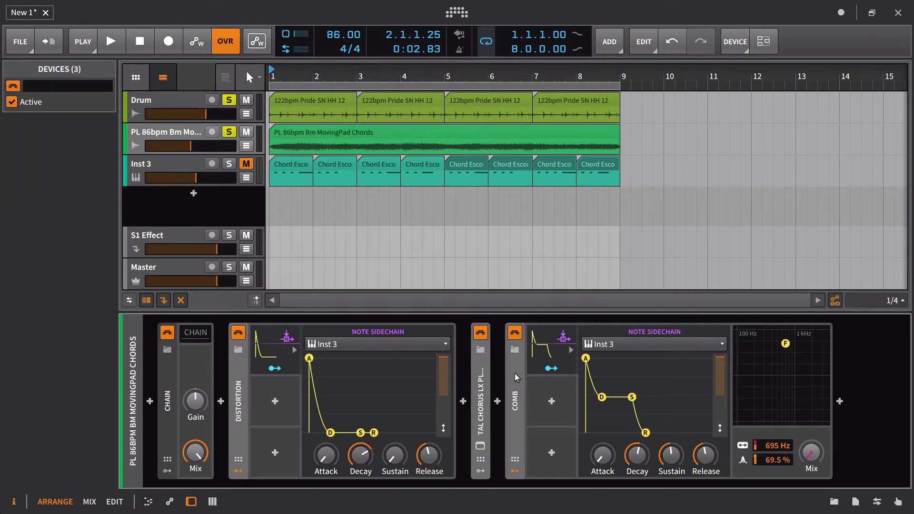
left_click(197, 335)
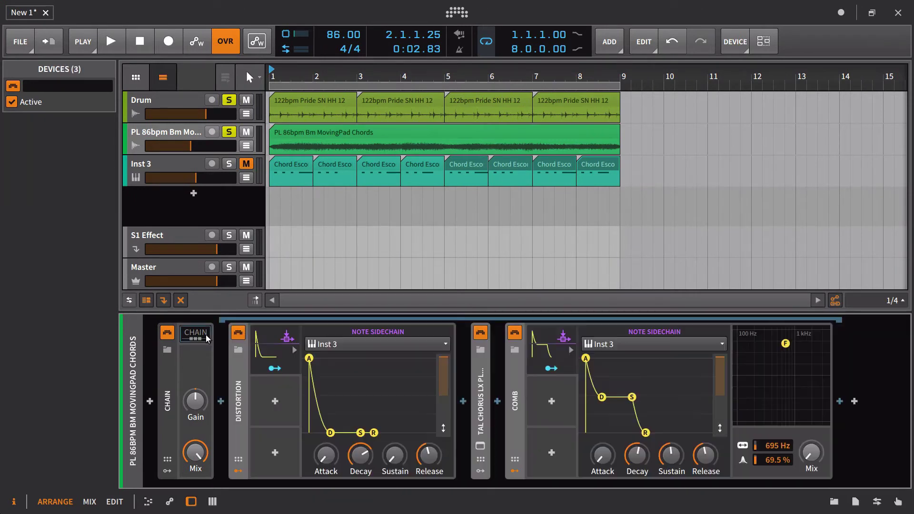
Reveal the Chain's modulator slots and add a Macro modulator to the first one.
left_click(165, 472)
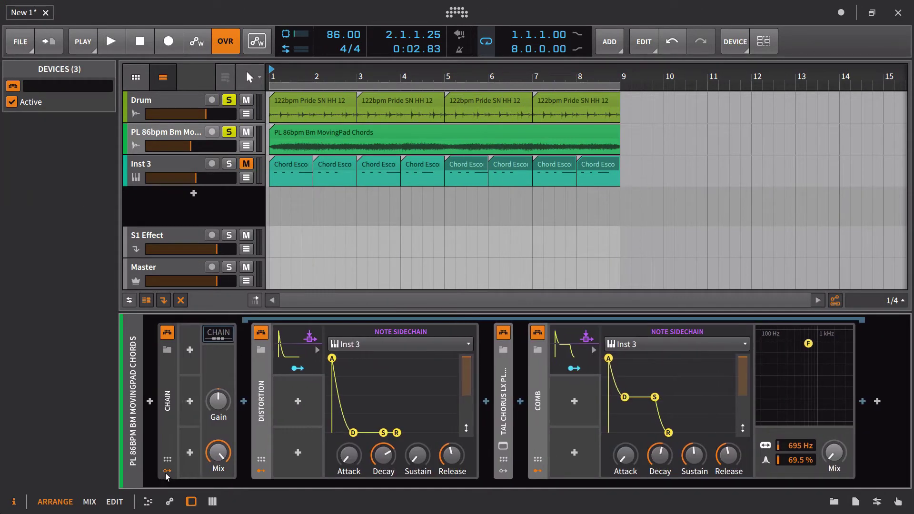
left_click(193, 354)
type("f")
key("BackSpace")
type("mac")
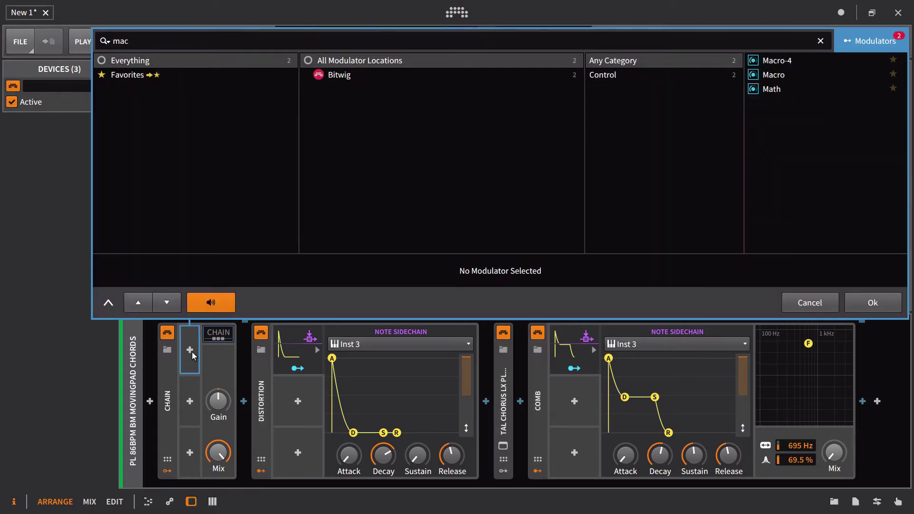
left_click(765, 80)
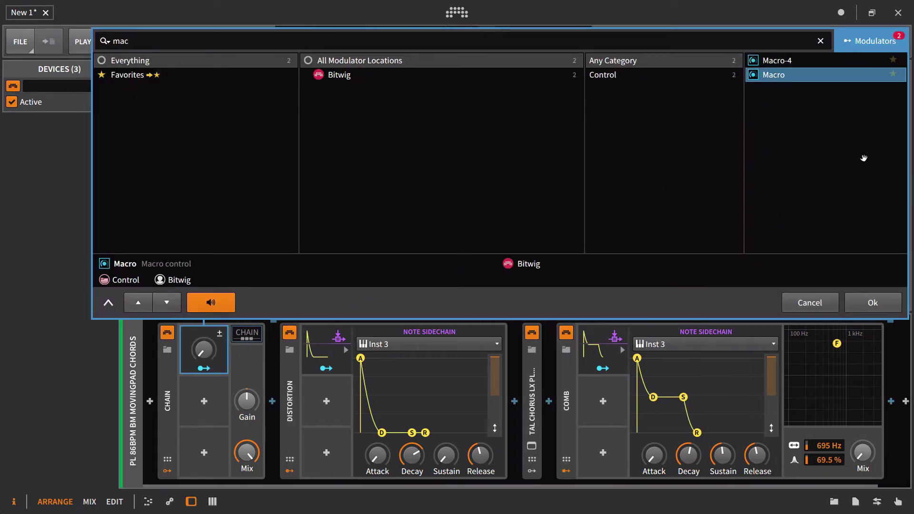
left_click(873, 303)
Lower the Depth of both Note Sidechains, and map the Chain's Macro to the Distortion's Depth by 0.673 and the Comb's by 0.447.
left_click_drag(498, 358, 498, 389)
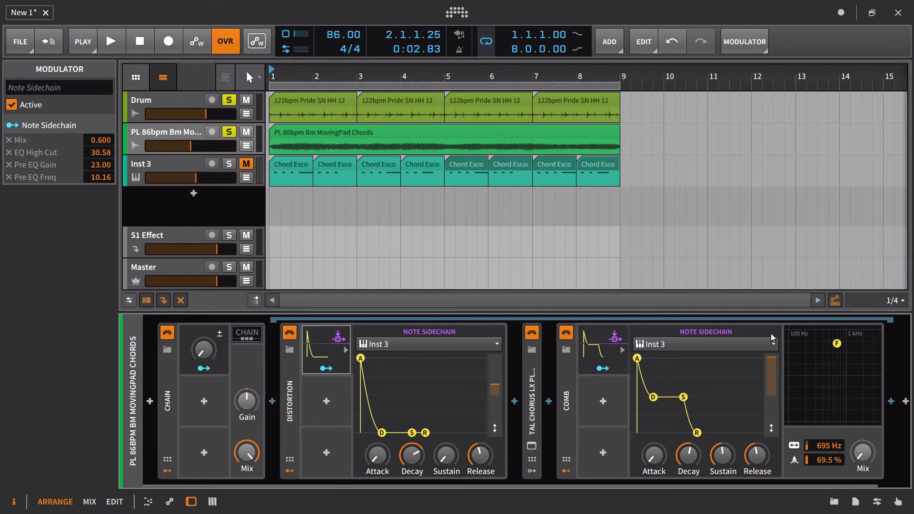
left_click_drag(773, 363, 773, 376)
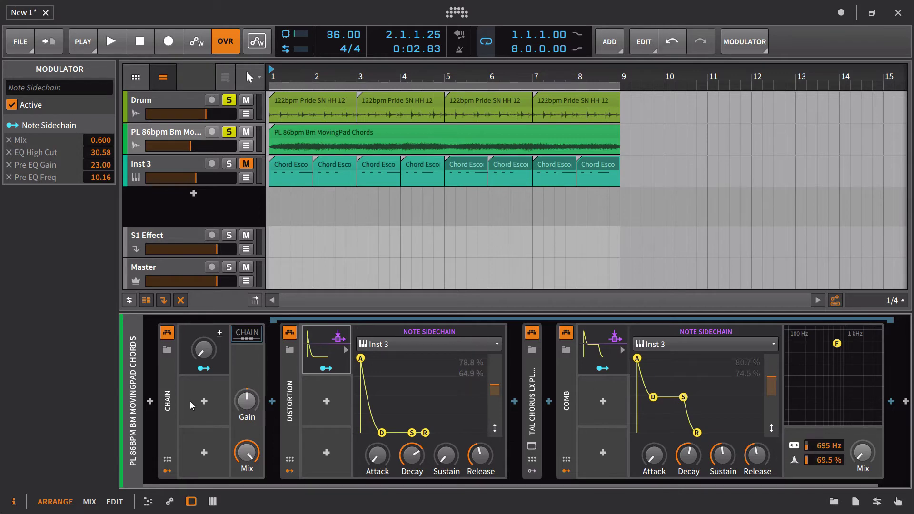
left_click(204, 362)
left_click_drag(494, 427, 495, 395)
left_click_drag(771, 428, 772, 406)
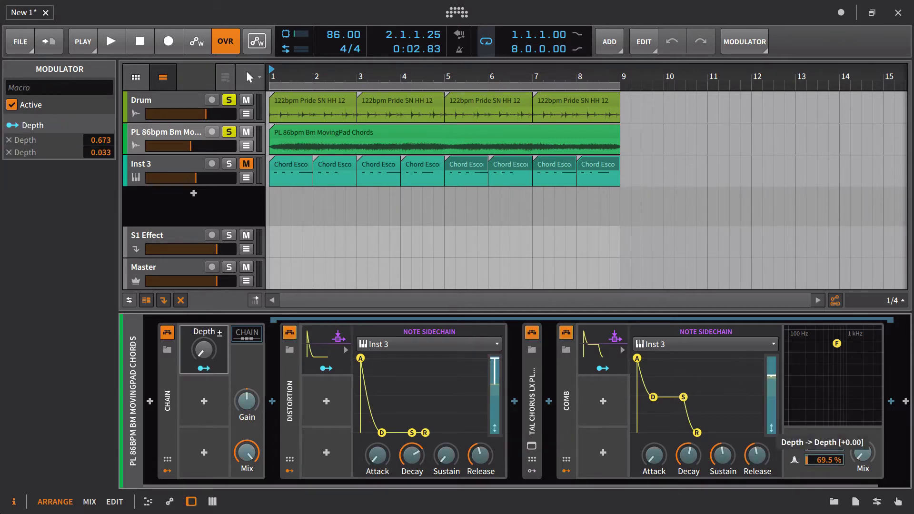
Start playback and sweep the Macro knob to audition its effect on both sidechain depths.
key("space")
left_click_drag(204, 350, 204, 321)
mouse_move(204, 354)
left_mouse_down()
mouse_move(209, 381)
mouse_move(210, 367)
left_mouse_up()
Map the Macro to the Comb's Frequency with an amount of 0.580.
left_click(205, 368)
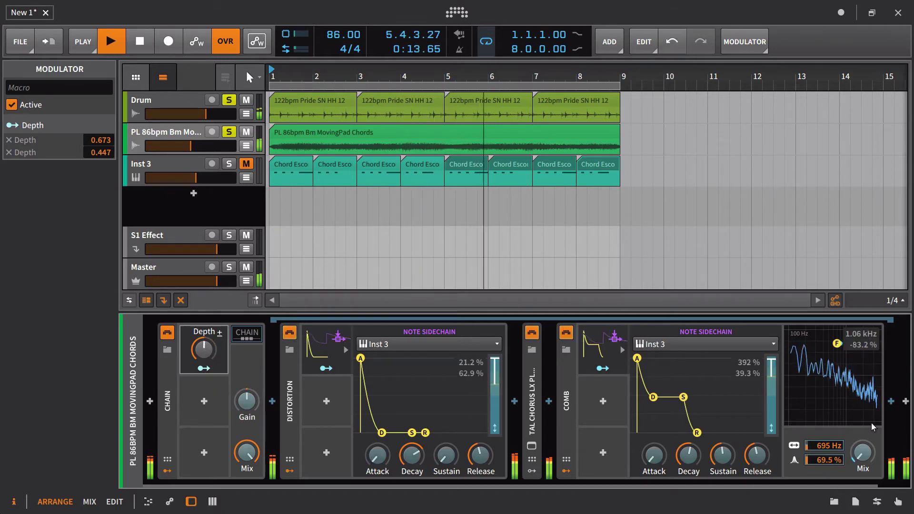
left_click_drag(834, 446, 835, 400)
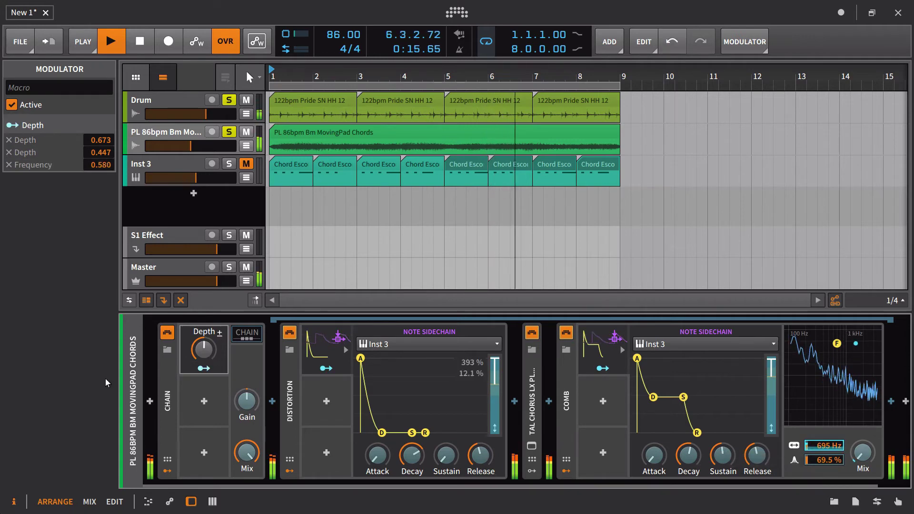
left_click(204, 368)
Lower the Comb's base Frequency to 198 Hz while auditioning the Macro, and stop playback with the Macro at minimum.
mouse_move(204, 353)
left_mouse_down()
mouse_move(204, 338)
mouse_move(205, 358)
left_mouse_up()
left_click_drag(825, 446, 824, 475)
left_click_drag(205, 351, 204, 402)
key("space")
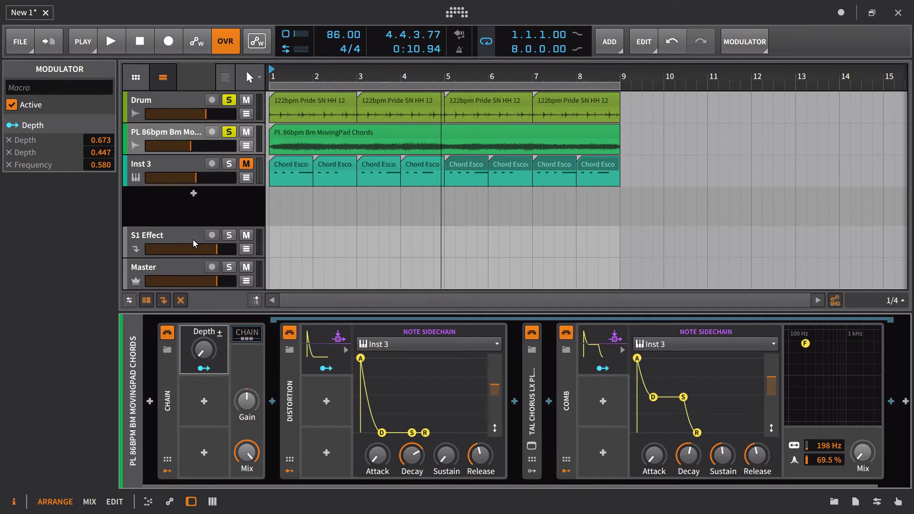
Add a Note Sidechain modulator to the Chain device below the Macro.
left_click(205, 402)
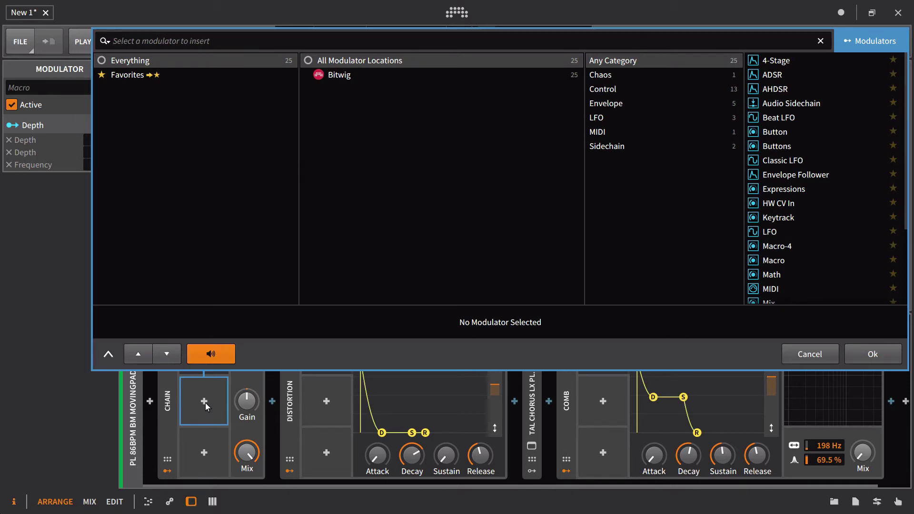
type("note")
left_click(785, 61)
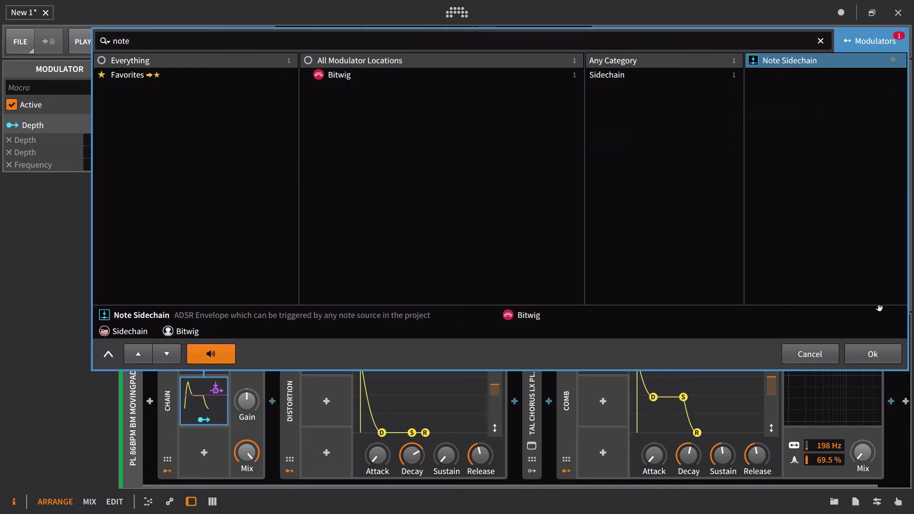
left_click(873, 352)
Expand the Chain's Note Sidechain modulator and set its note source to the Inst 3 track.
left_click(214, 391)
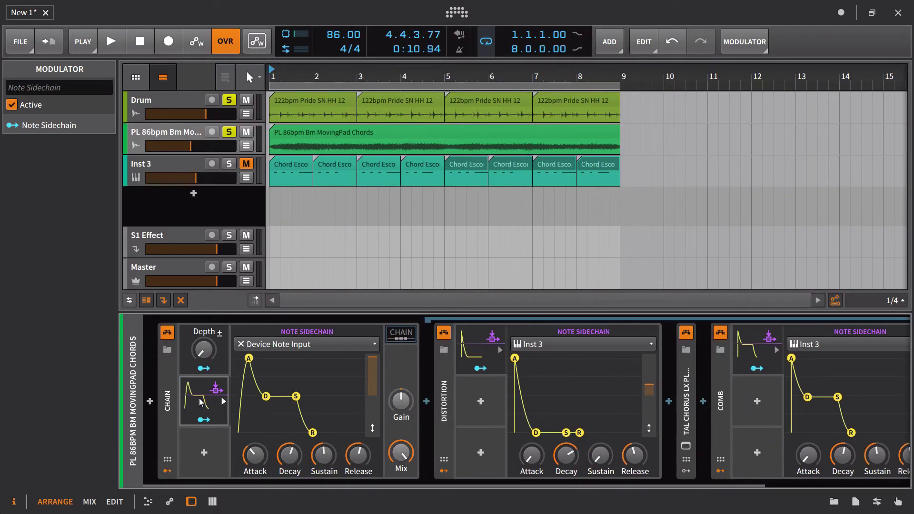
left_click(266, 344)
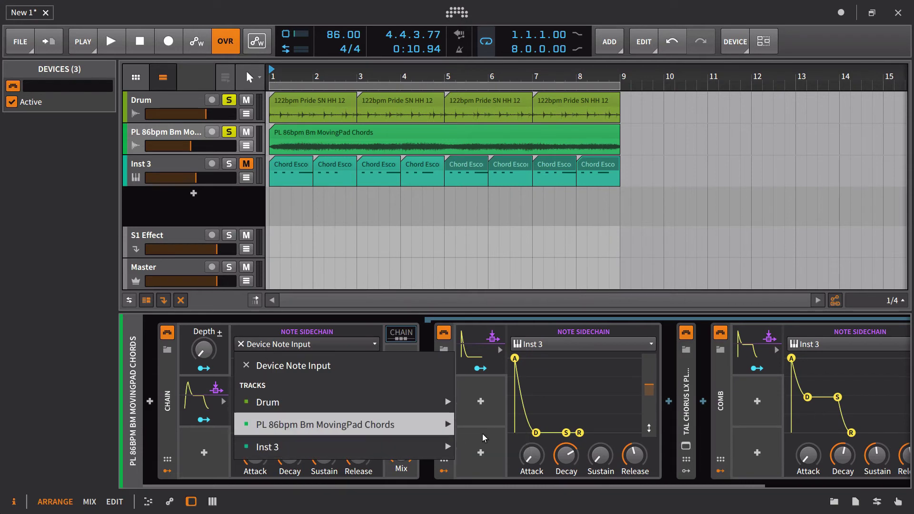
left_click(288, 445)
Modulate the Chain's Gain by -12.64 with its Note Sidechain.
left_click(193, 424)
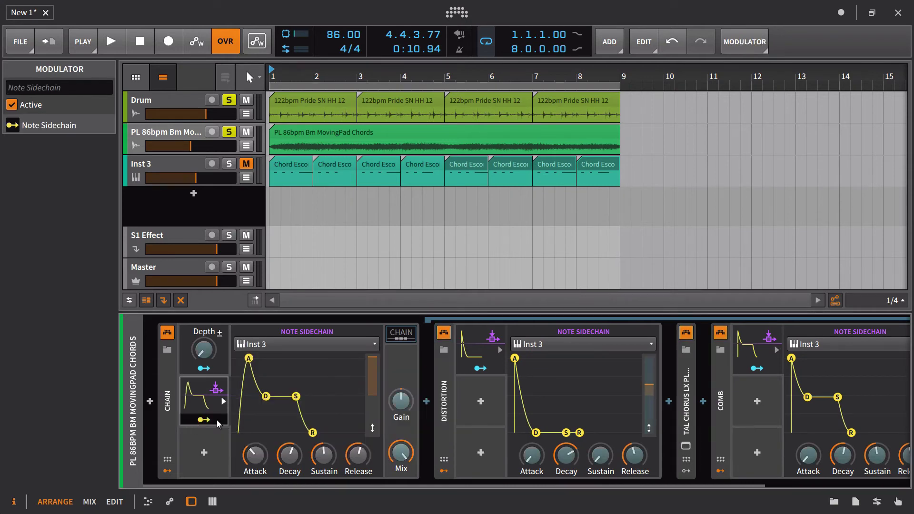
left_click_drag(401, 401, 401, 408)
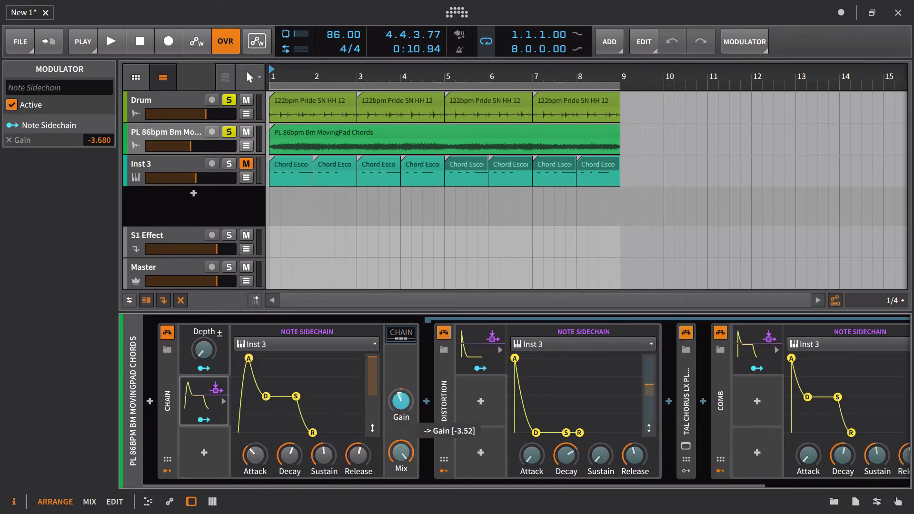
left_click(210, 423)
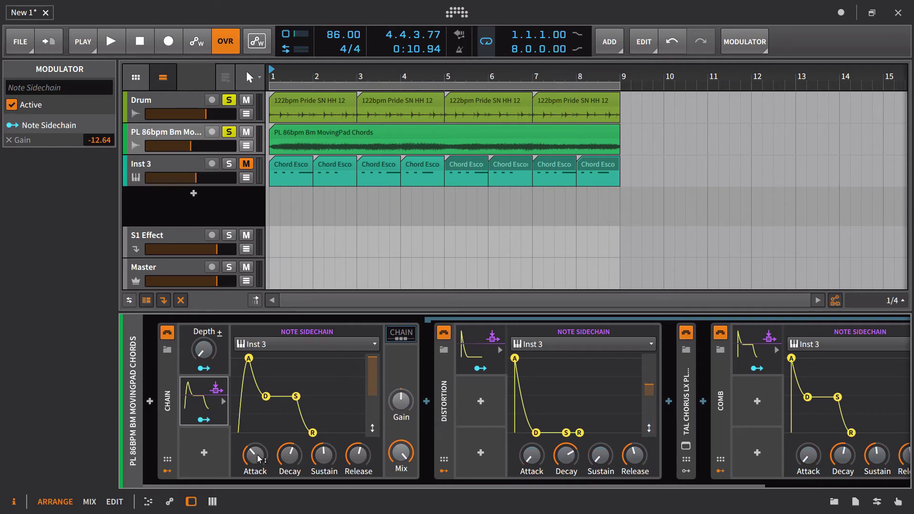